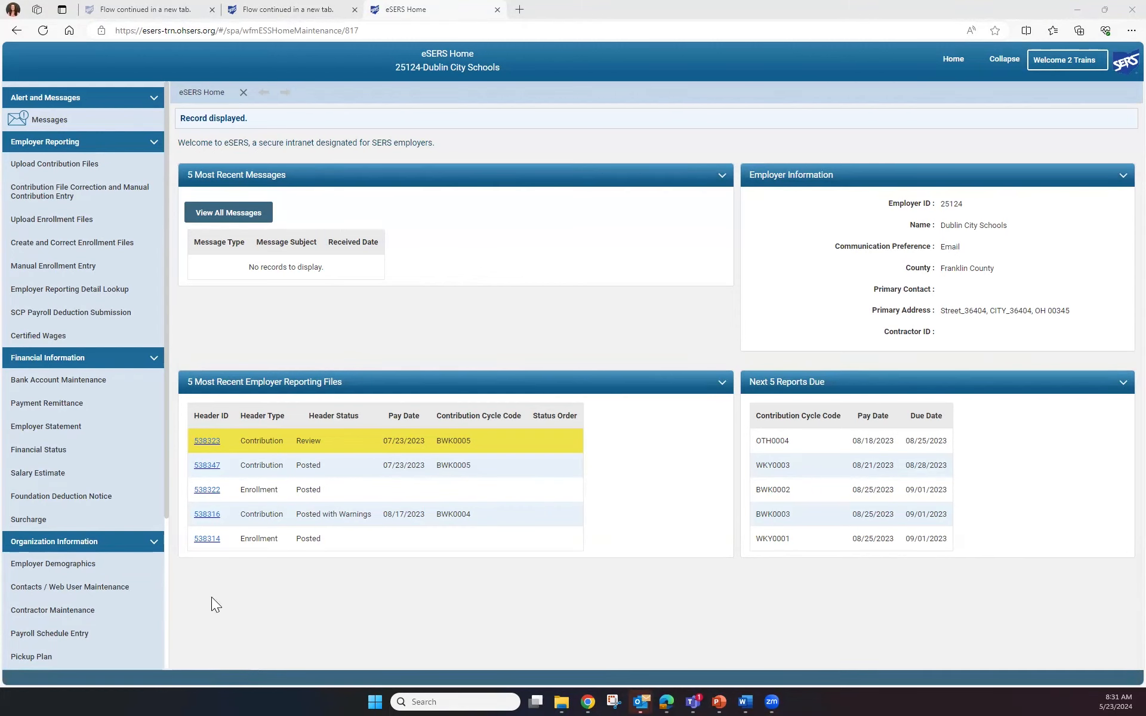
Start a new contact / web user record and enter the contact's first name, last name and the job title Payroll
{"action": "left_click", "coordinate": [98, 587]}
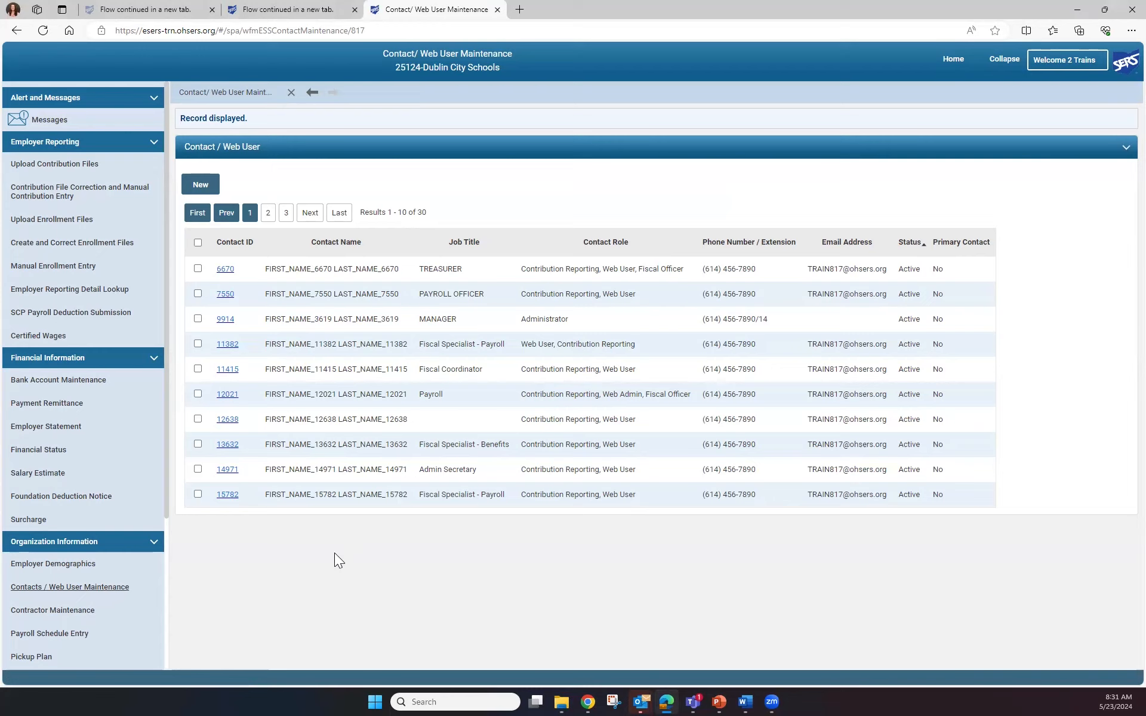
{"action": "left_click", "coordinate": [201, 186]}
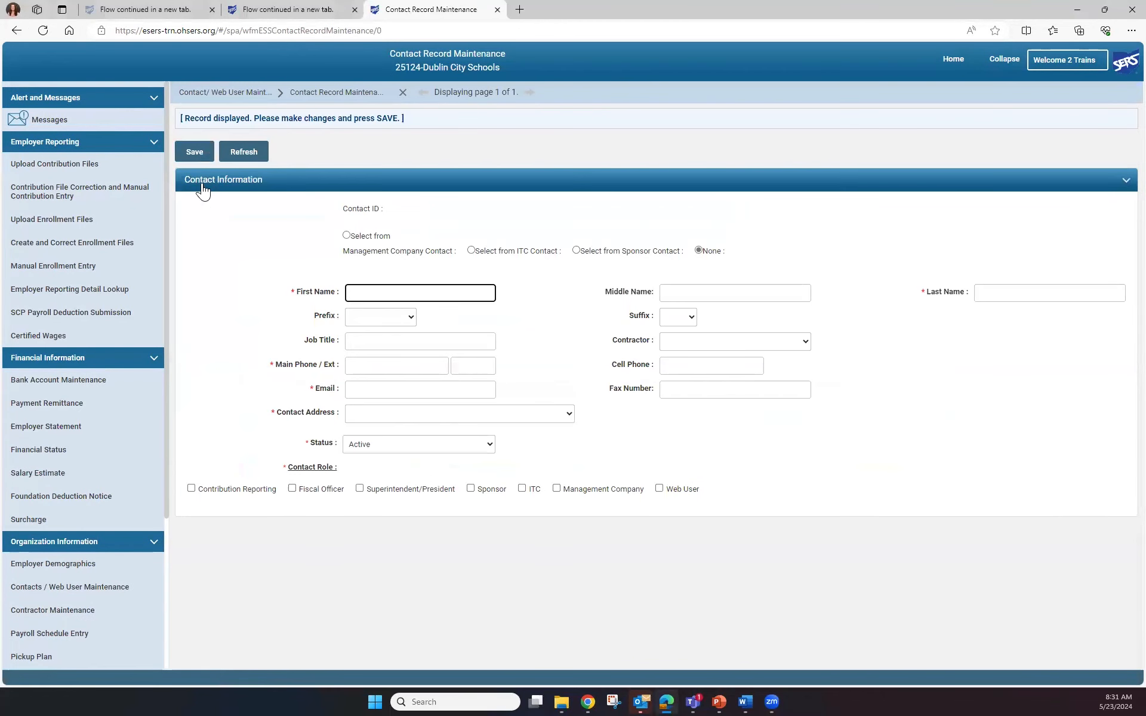
{"action": "key", "text": "Tab"}
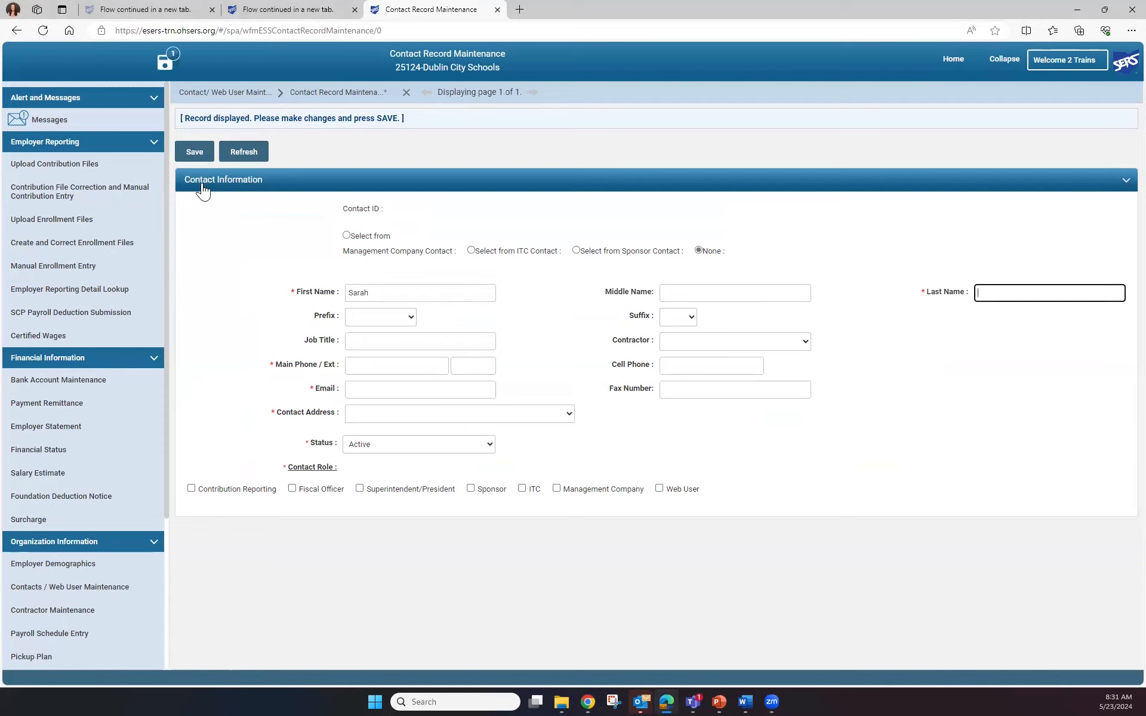
{"action": "left_click", "coordinate": [365, 338]}
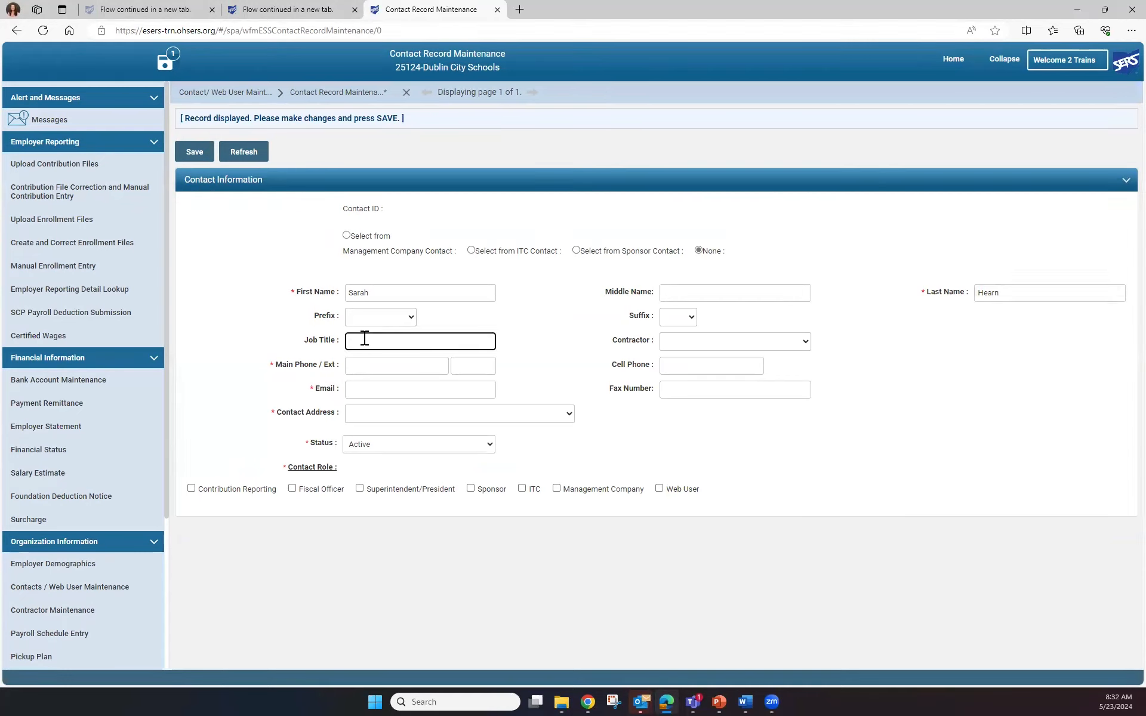
{"action": "type", "text": "Payroll"}
Leave the contractor blank and fill in the contact's main phone number and email address, with no cell phone
{"action": "left_click", "coordinate": [803, 340]}
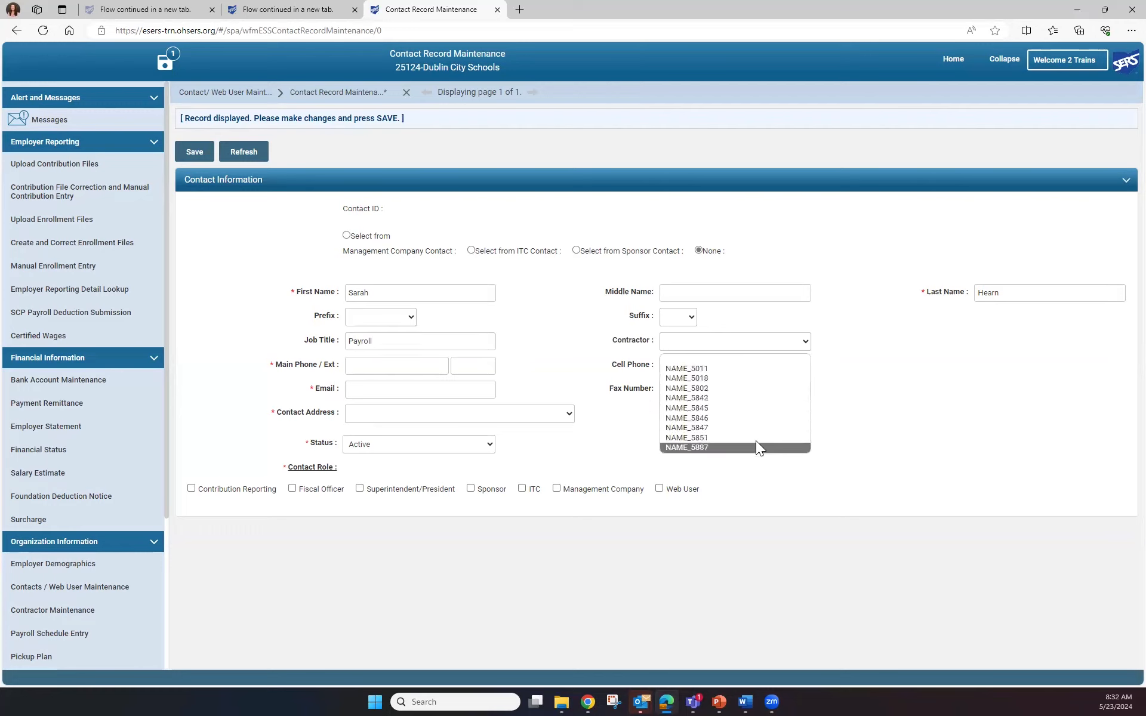
{"action": "left_click", "coordinate": [745, 358]}
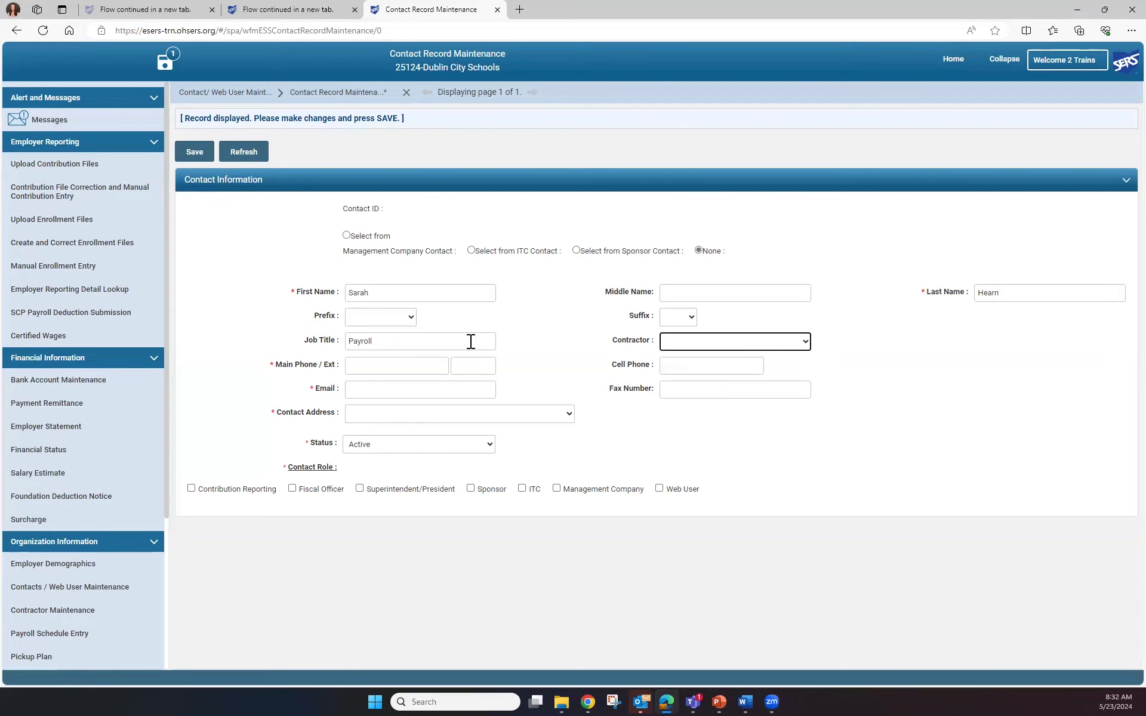
{"action": "left_click", "coordinate": [380, 366]}
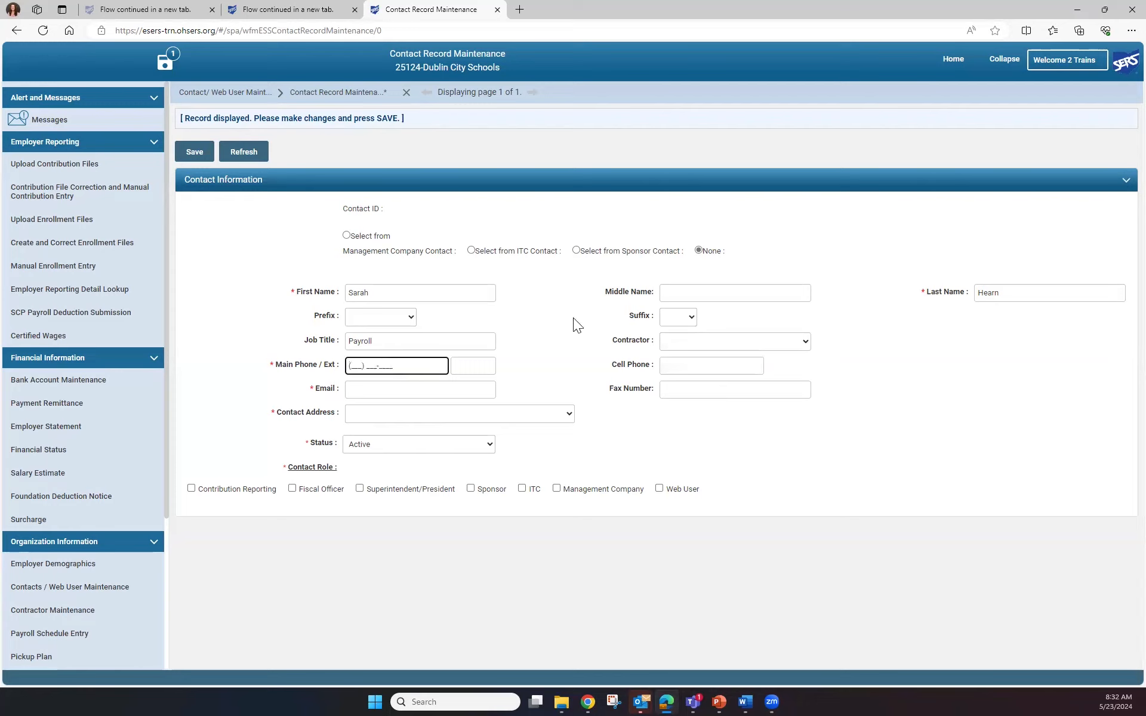
{"action": "left_click", "coordinate": [670, 365]}
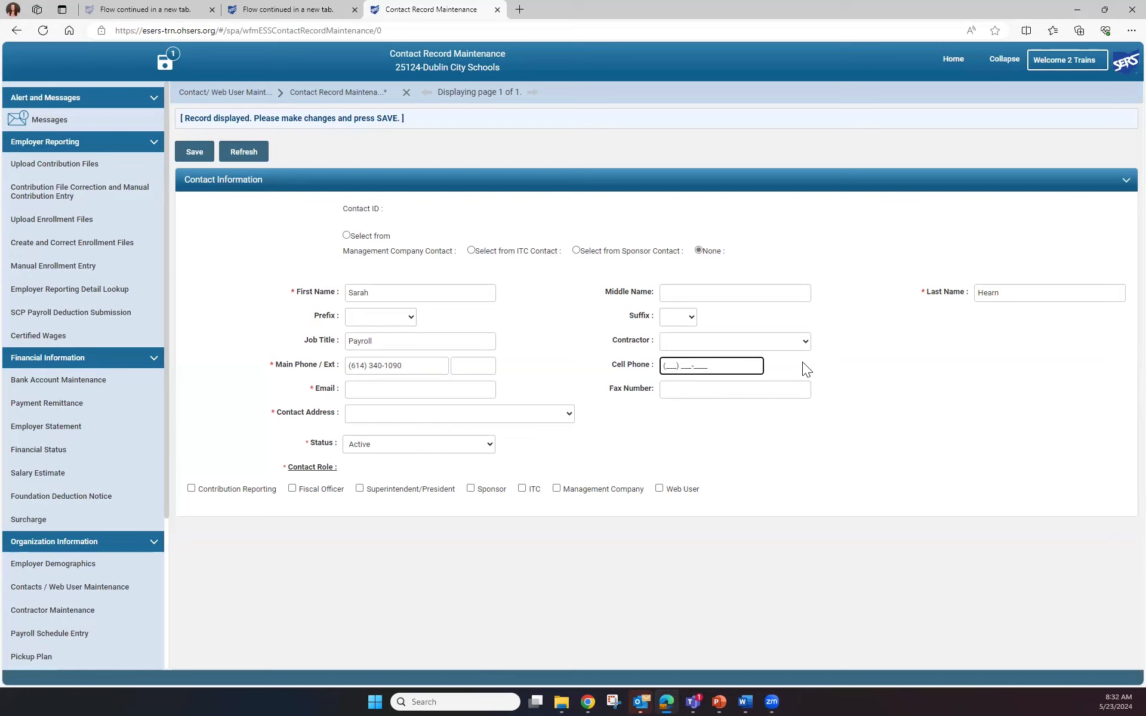
{"action": "key", "text": "Tab"}
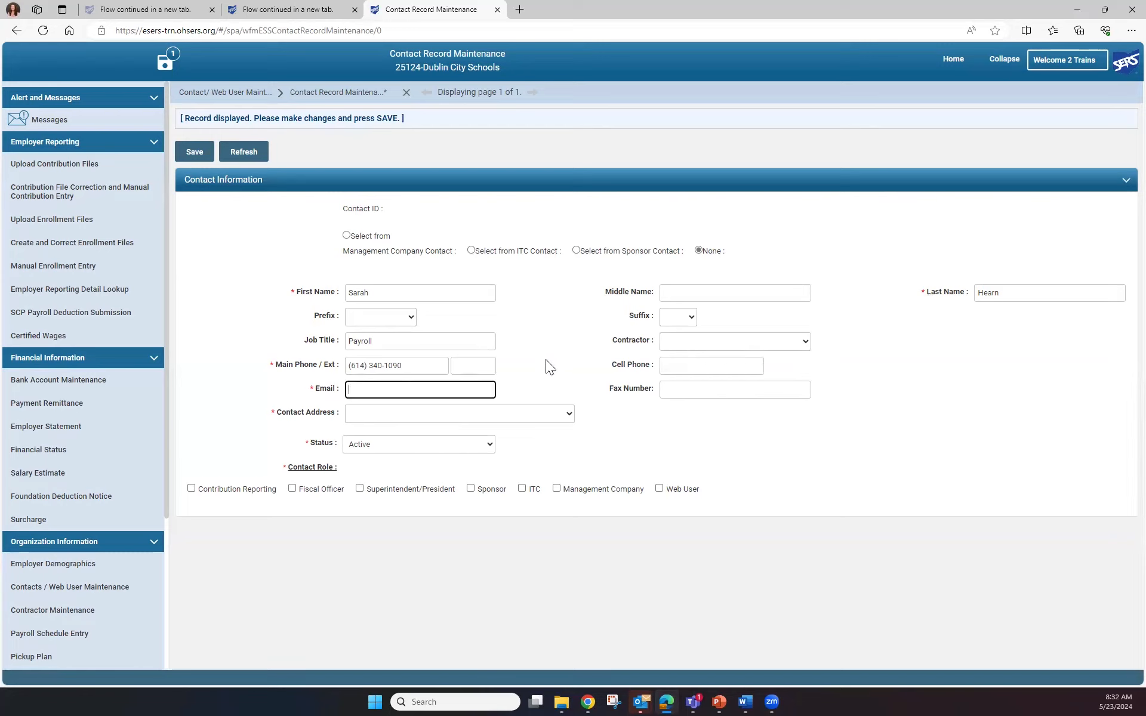
Choose the first listed contact address, assign the Contribution Reporting and Web User contact roles, and save the record
{"action": "left_click", "coordinate": [568, 414]}
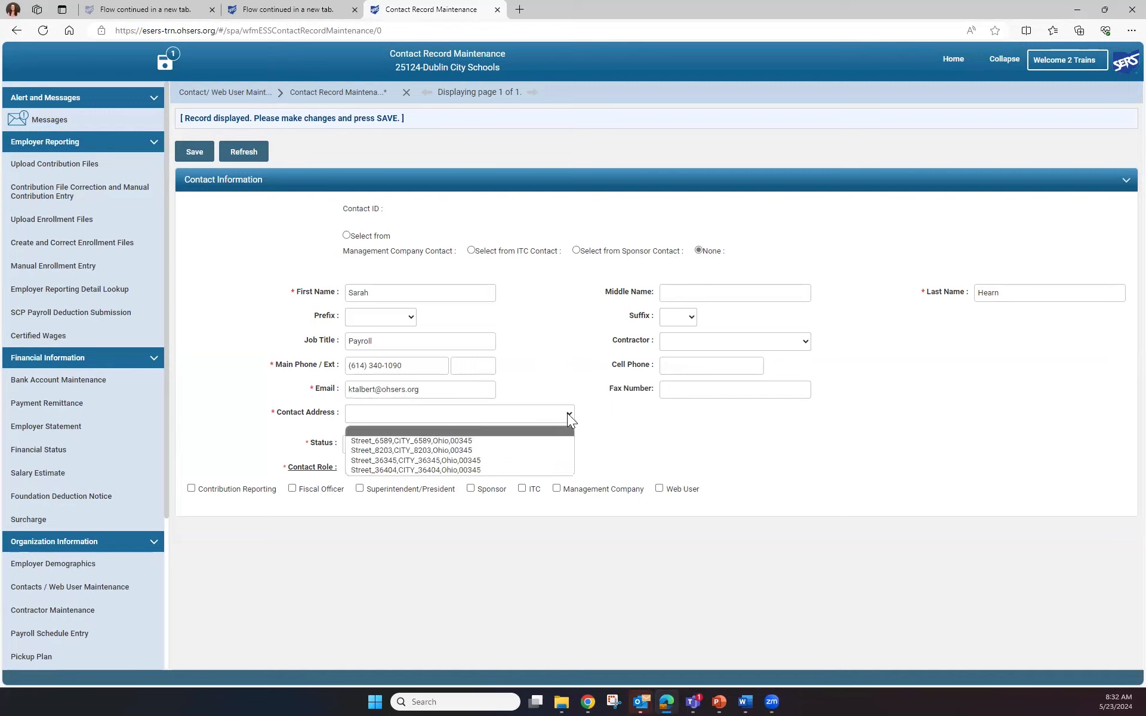
{"action": "left_click", "coordinate": [494, 441]}
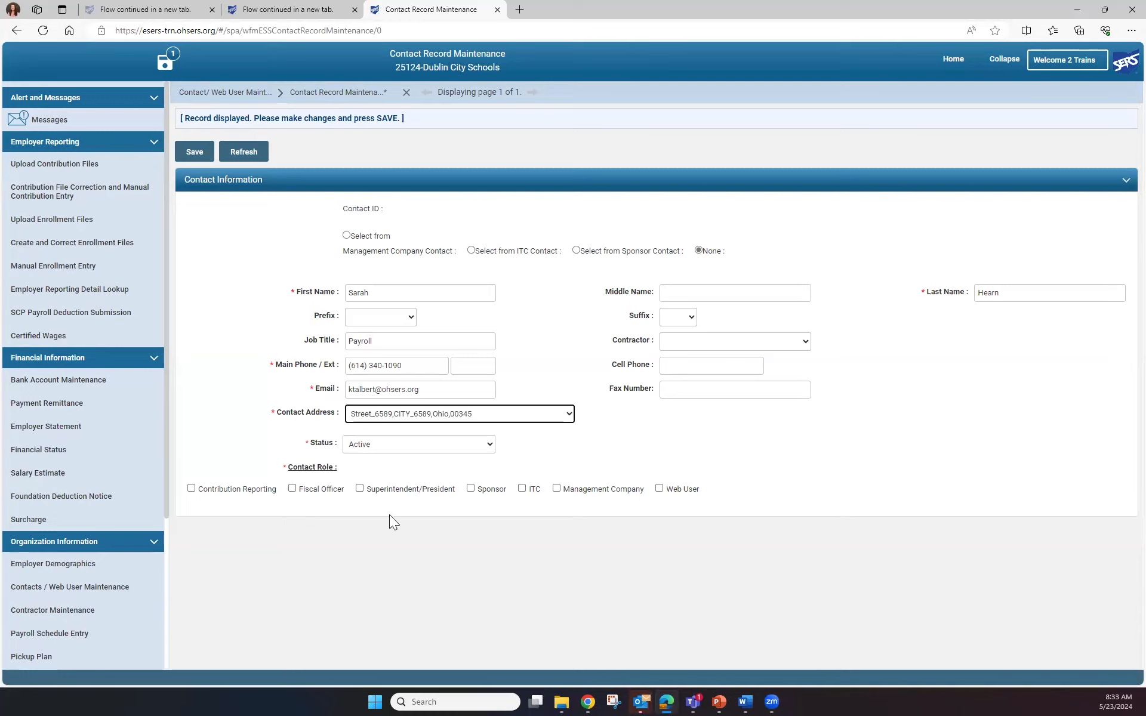
{"action": "left_click", "coordinate": [659, 488]}
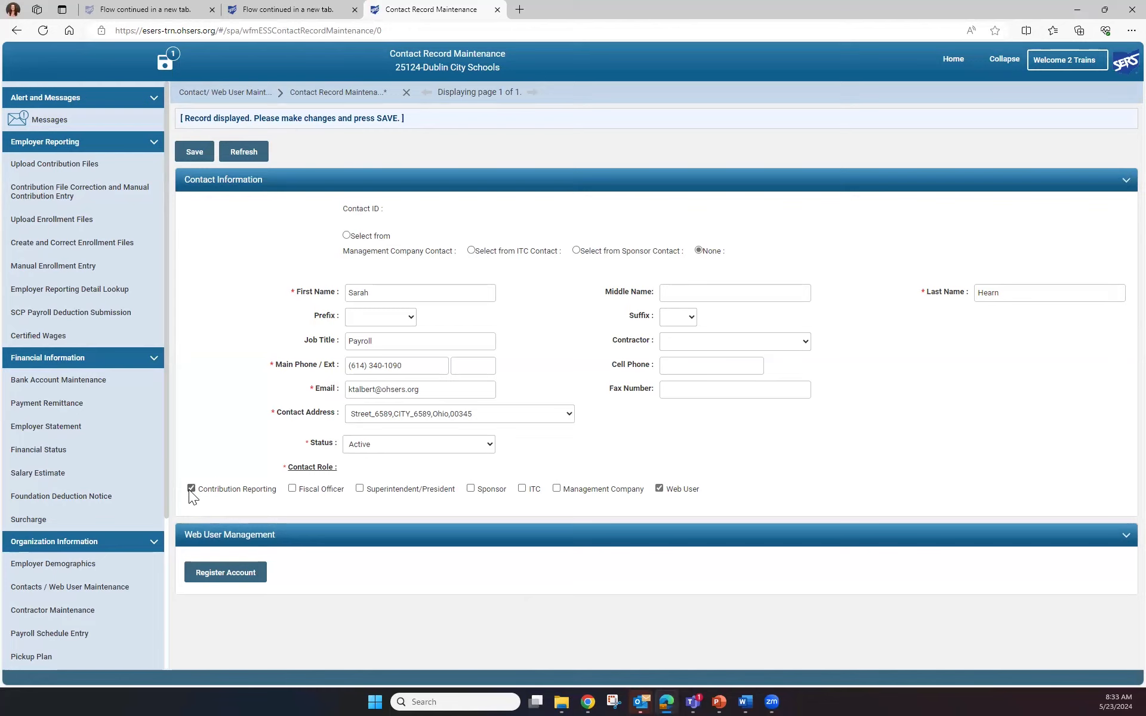
{"action": "left_click", "coordinate": [197, 152]}
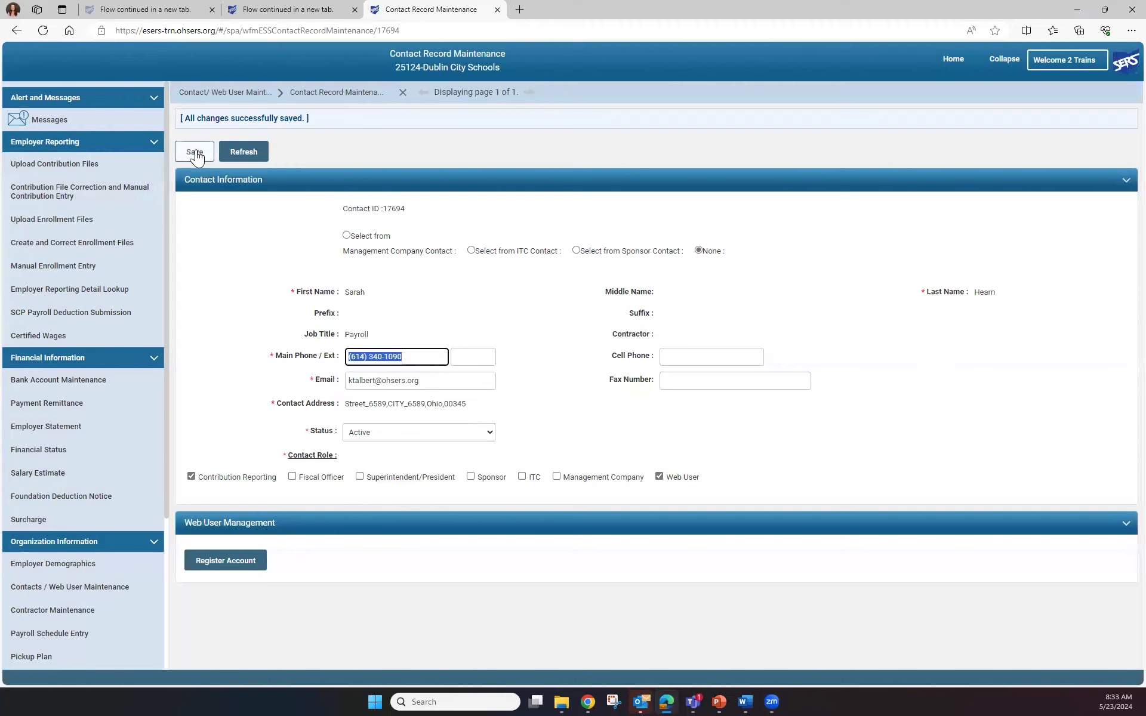
Register the contact's web user account and assign it the Contractor Processor and Contribution Processor roles
{"action": "left_click", "coordinate": [243, 562]}
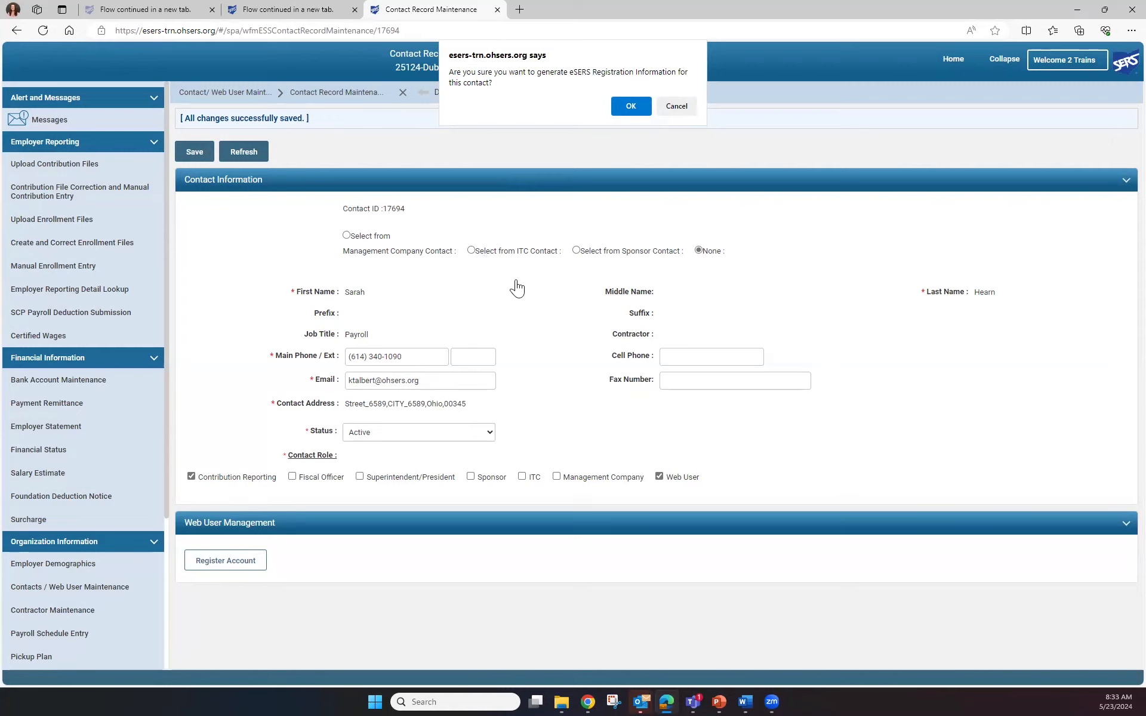
{"action": "left_click", "coordinate": [632, 107]}
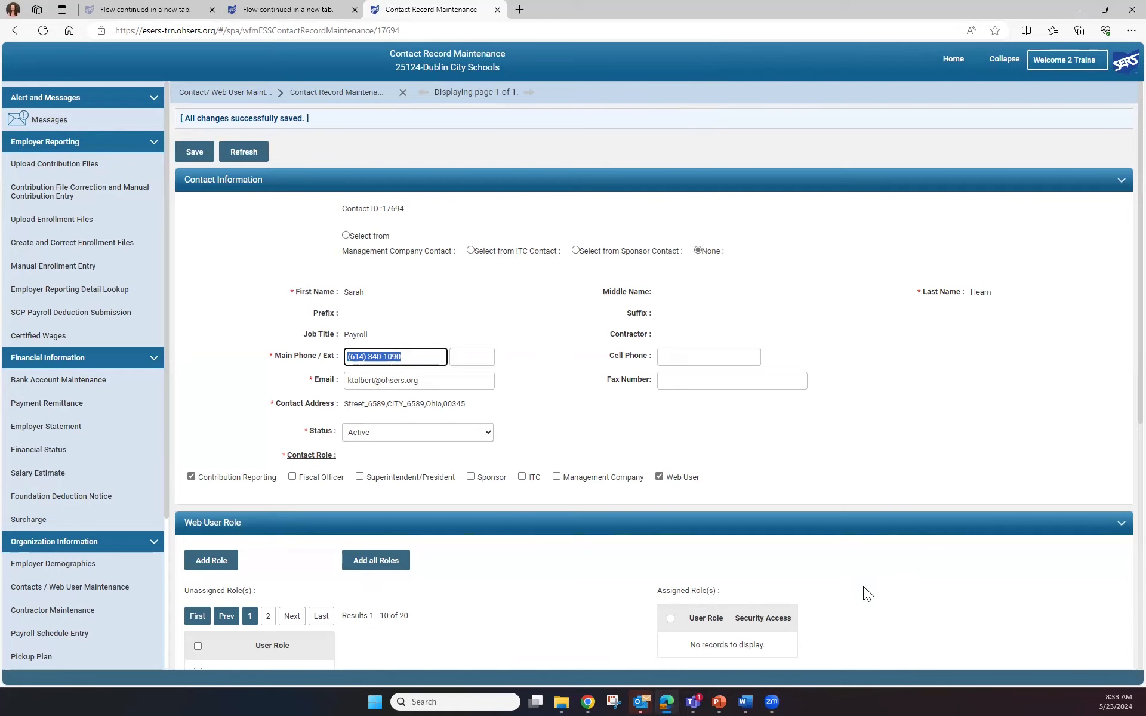
{"action": "scroll", "coordinate": [865, 584], "scroll_direction": "down", "scroll_amount": 5}
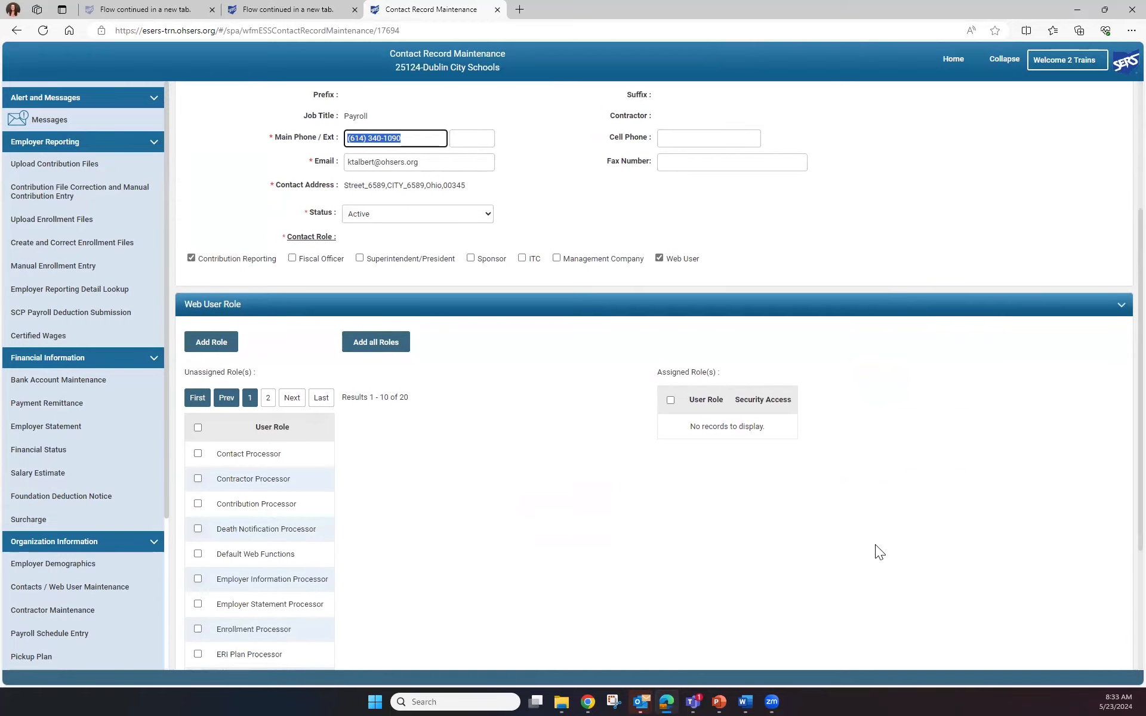
{"action": "scroll", "coordinate": [875, 544], "scroll_direction": "down", "scroll_amount": 1}
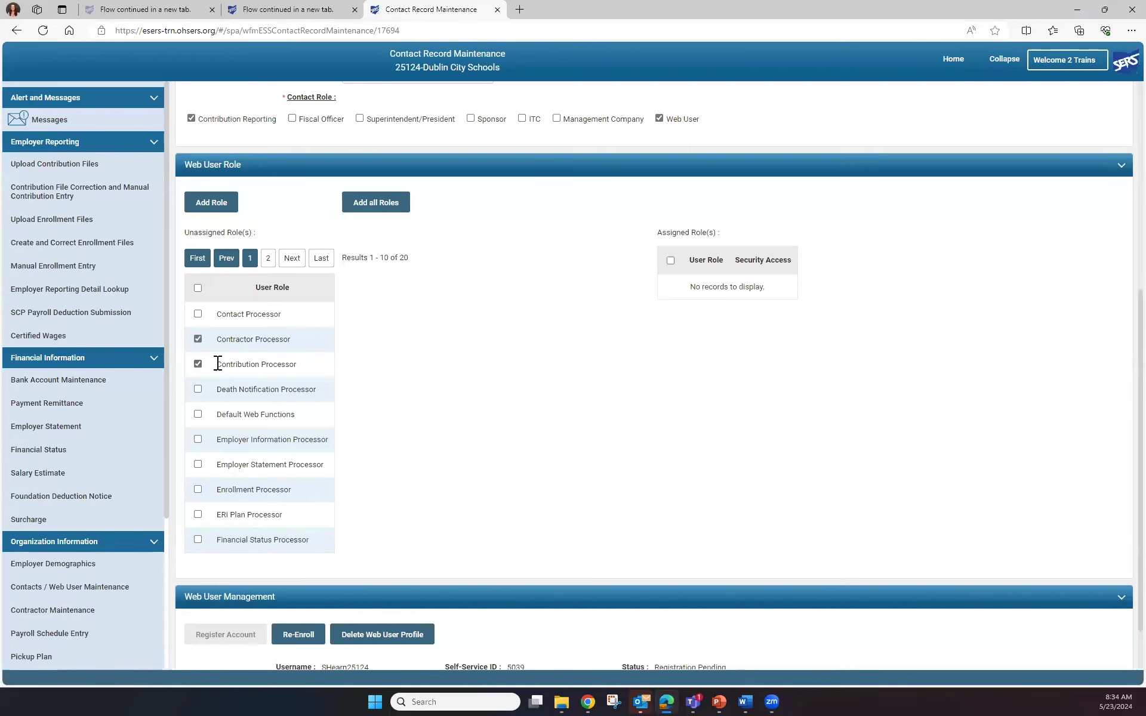
{"action": "left_click", "coordinate": [214, 205]}
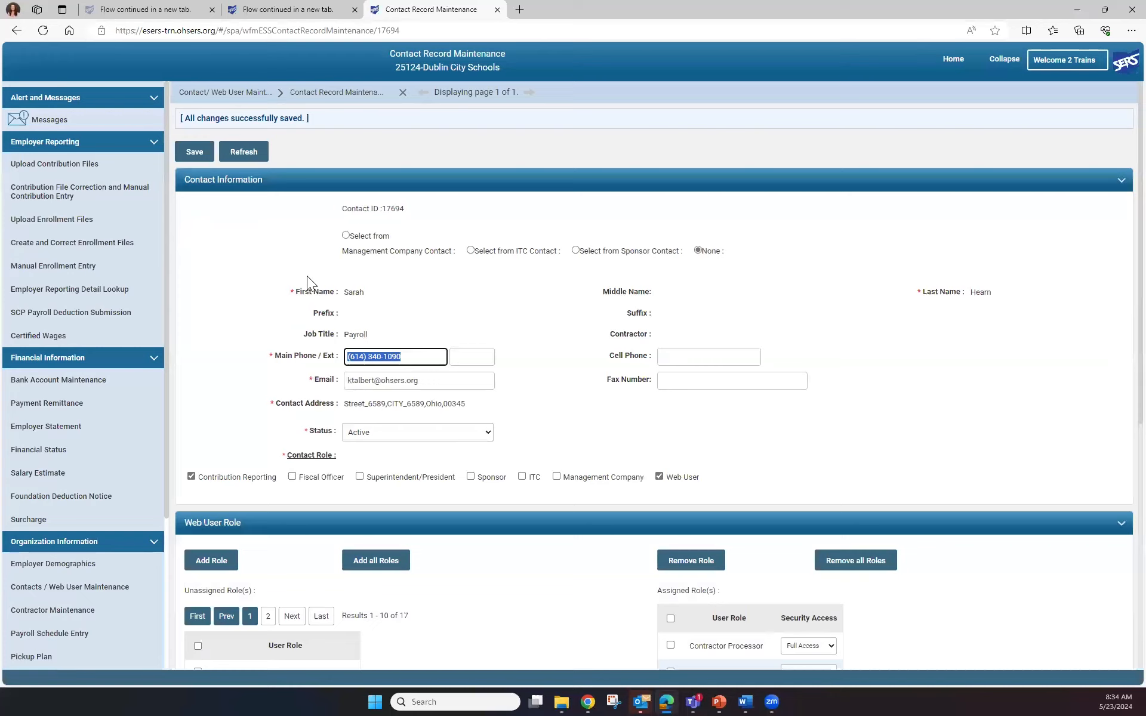
Assign all remaining unassigned web user roles to the contact
{"action": "scroll", "coordinate": [554, 548], "scroll_direction": "down", "scroll_amount": 4}
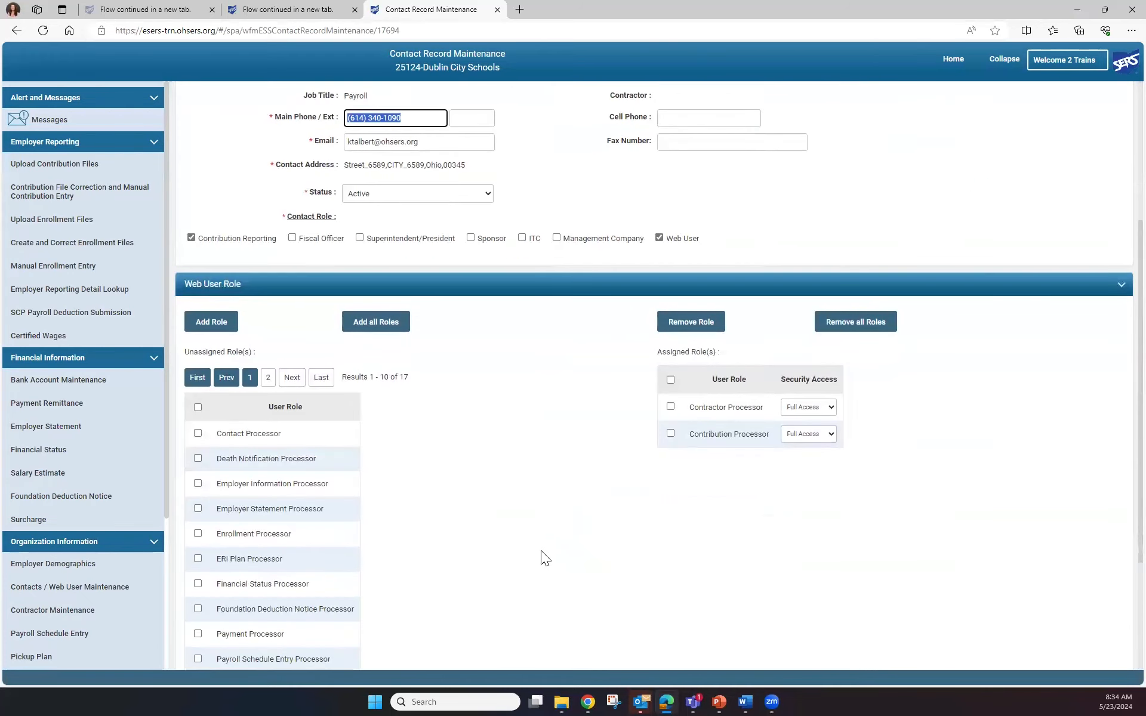
{"action": "scroll", "coordinate": [540, 550], "scroll_direction": "down", "scroll_amount": 2}
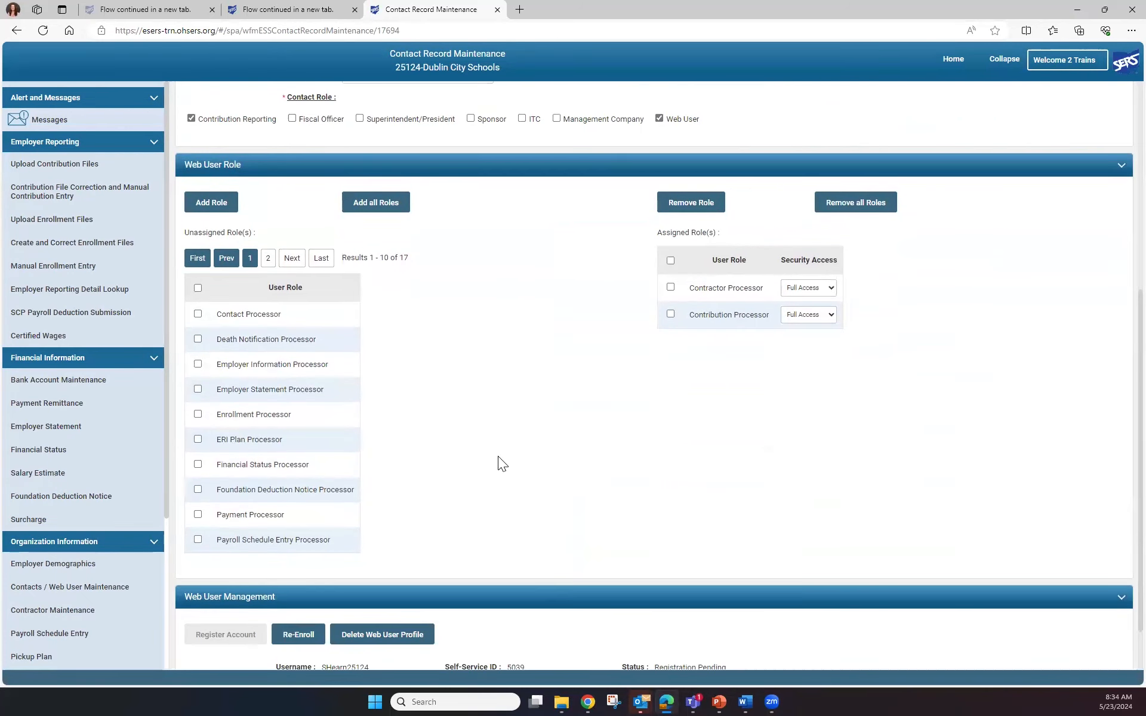
{"action": "left_click", "coordinate": [366, 202]}
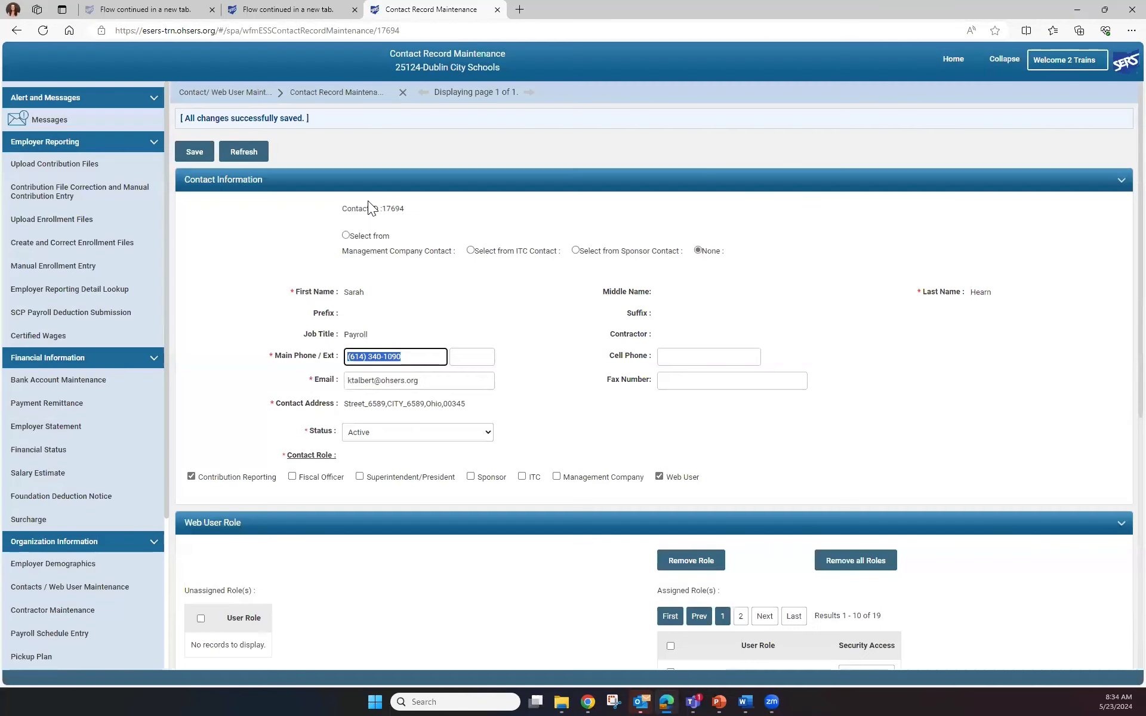
Remove the Contact Processor and Death Notification Processor roles from the contact's assigned web user roles
{"action": "scroll", "coordinate": [574, 563], "scroll_direction": "down", "scroll_amount": 5}
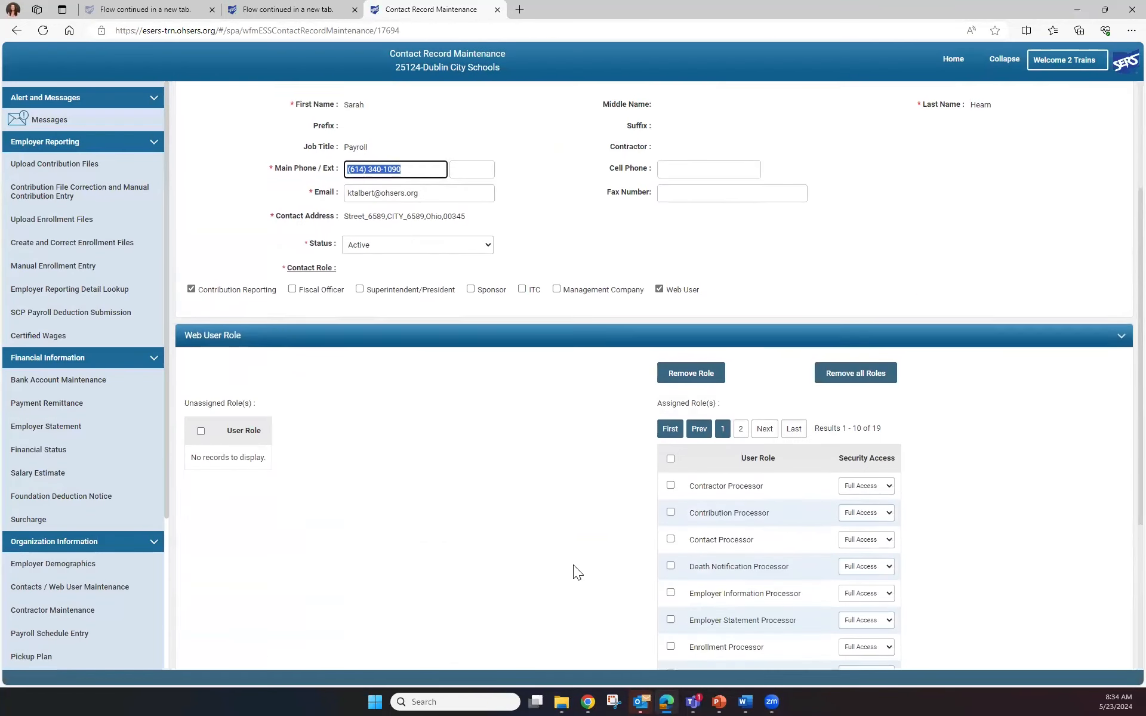
{"action": "scroll", "coordinate": [573, 565], "scroll_direction": "down", "scroll_amount": 1}
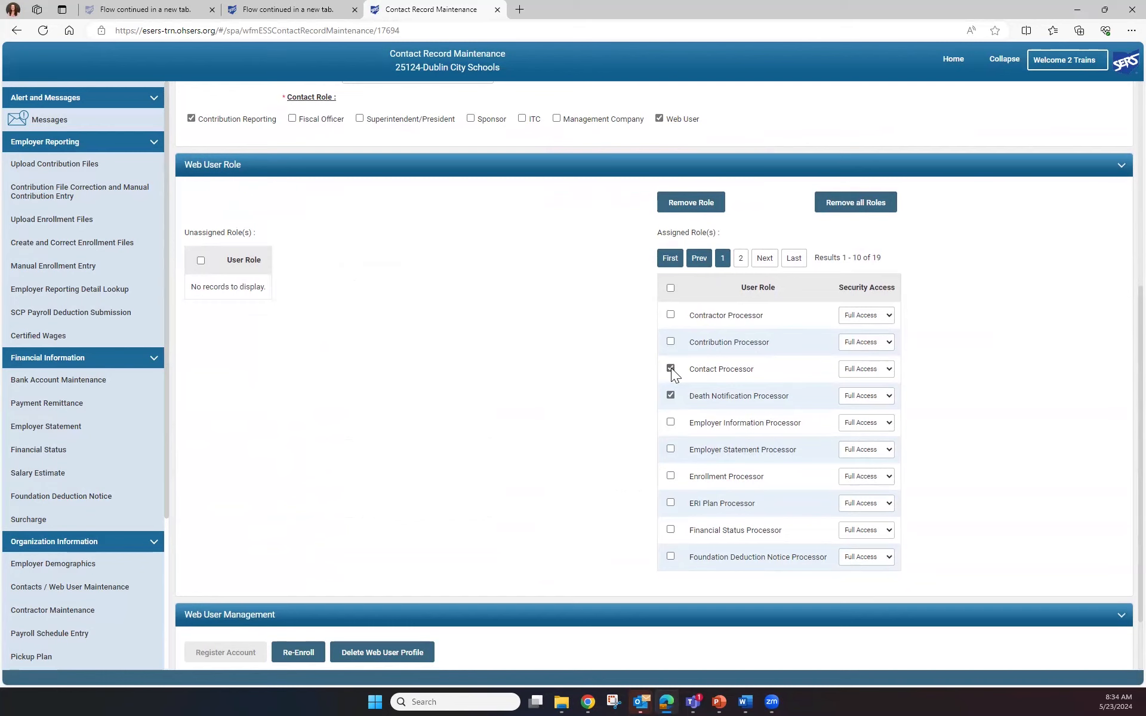
{"action": "left_click", "coordinate": [695, 200]}
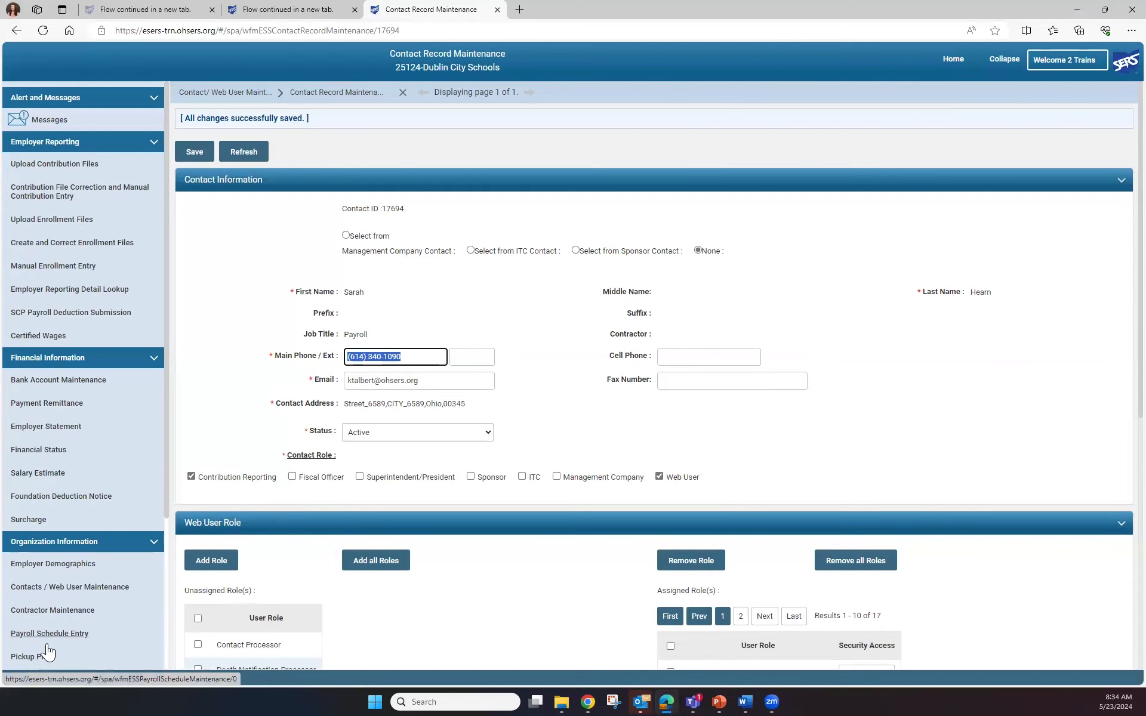
Return to the home page, reopen the new contact's record from the second page of contacts, and enter a cell phone number
{"action": "left_click", "coordinate": [950, 59]}
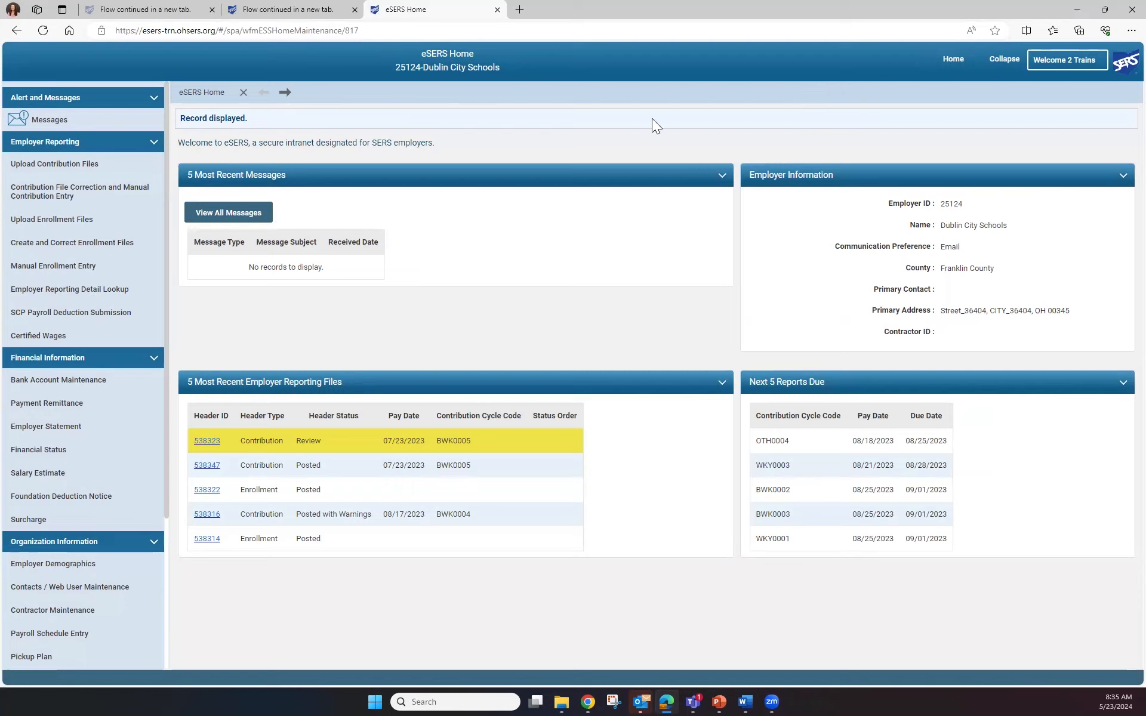
{"action": "left_click", "coordinate": [111, 590]}
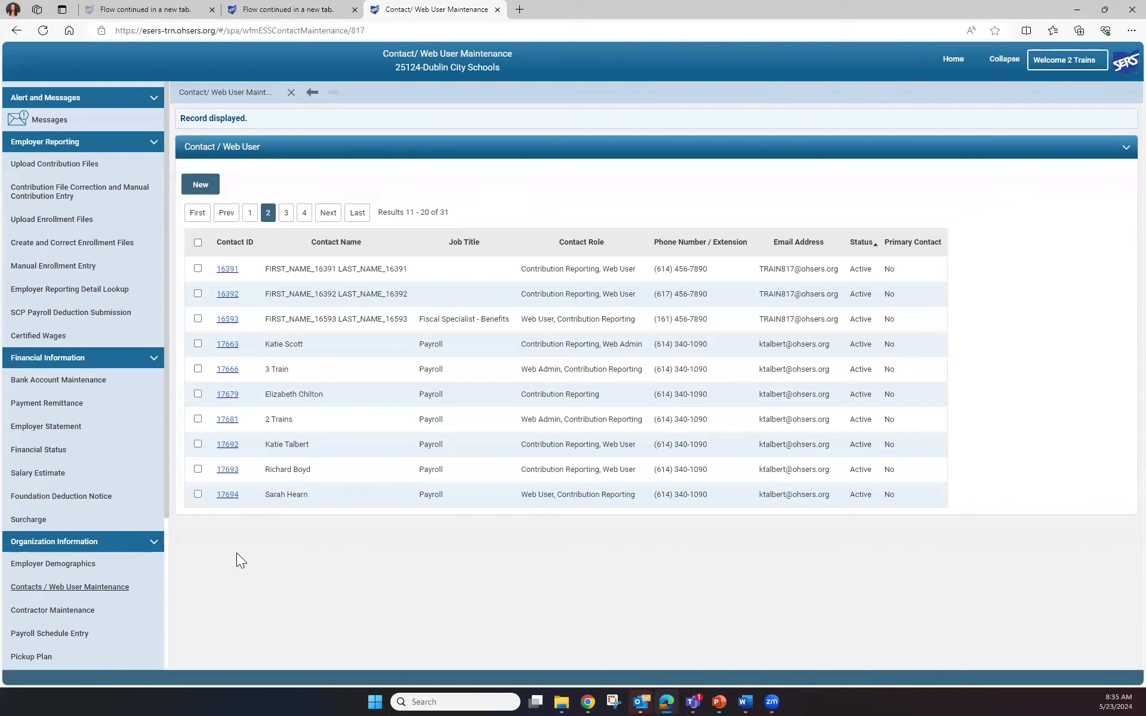
{"action": "left_click", "coordinate": [228, 496]}
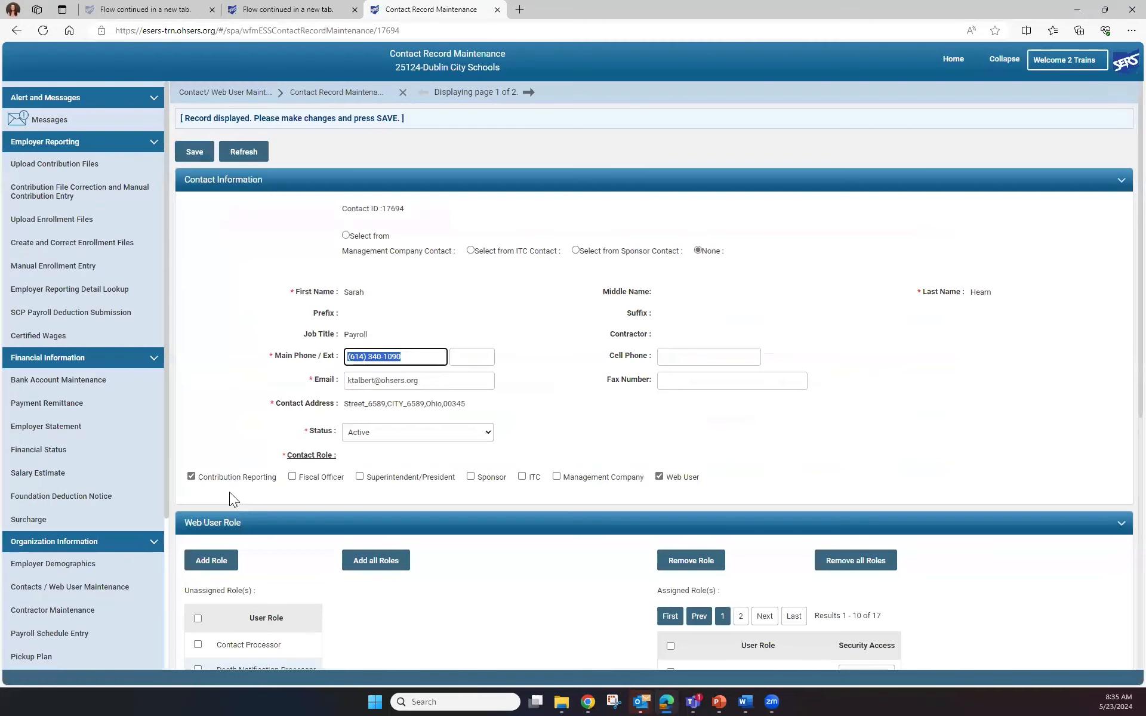
{"action": "left_click", "coordinate": [661, 357]}
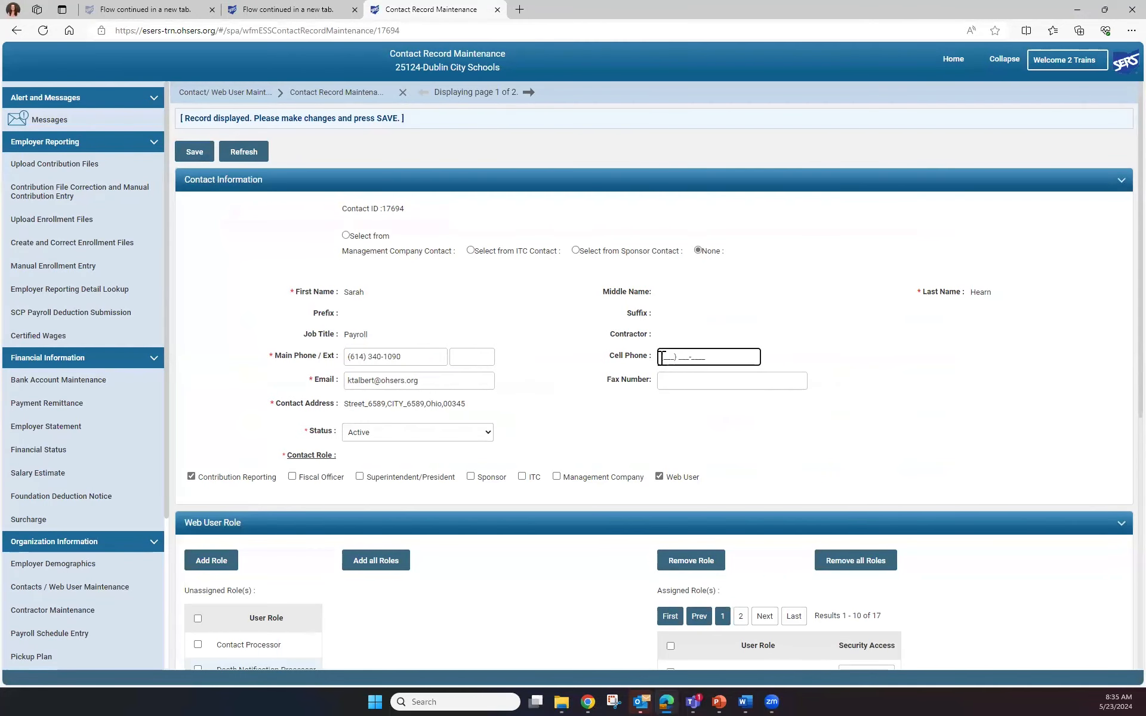
{"action": "type", "text": "614) 555-8888"}
Go back through the home page to the contact listed just above the new one and issue that web user a temporary password
{"action": "left_click", "coordinate": [948, 58]}
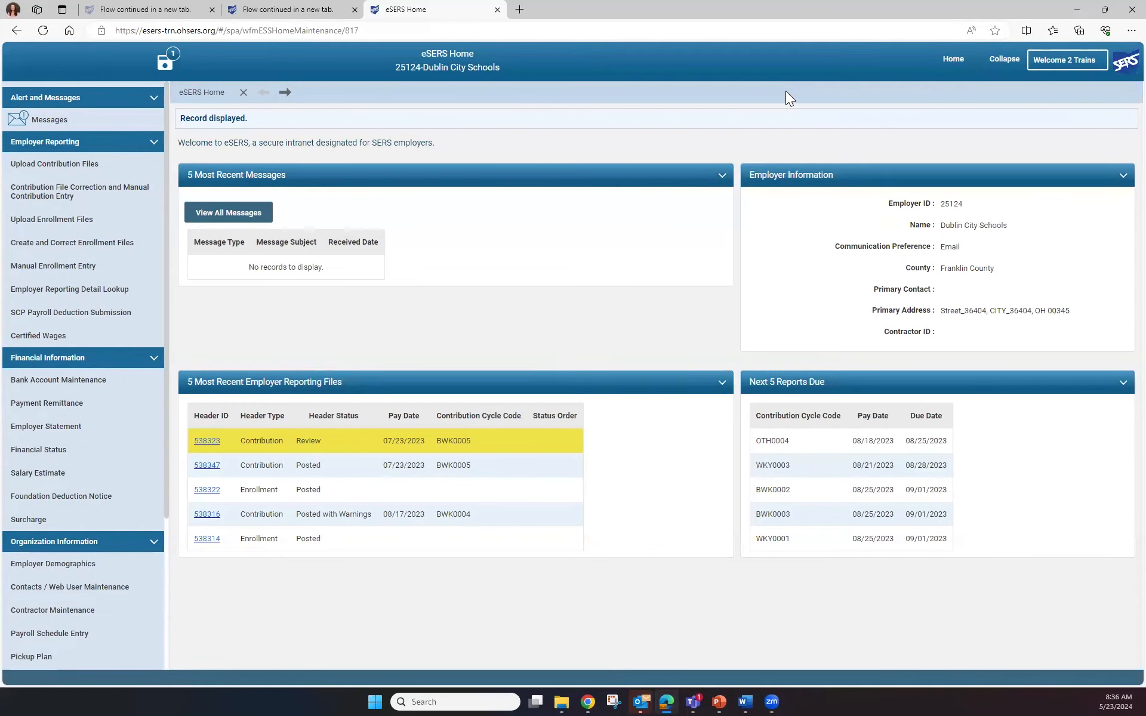
{"action": "left_click", "coordinate": [56, 588]}
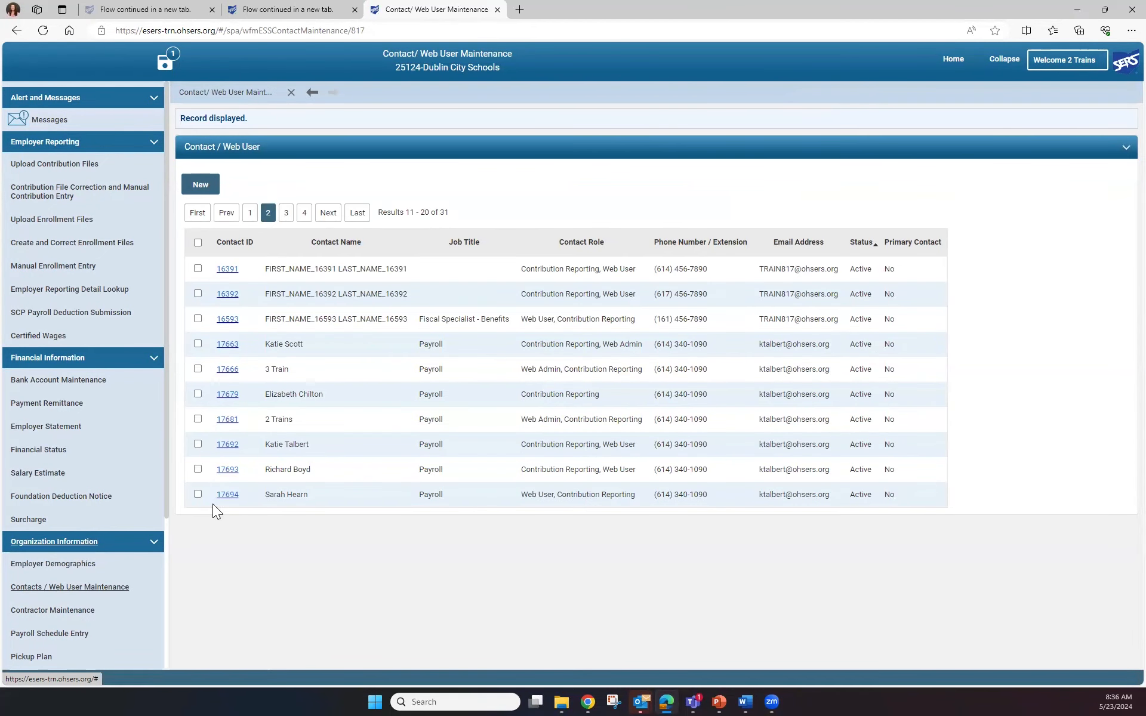
{"action": "left_click", "coordinate": [230, 471]}
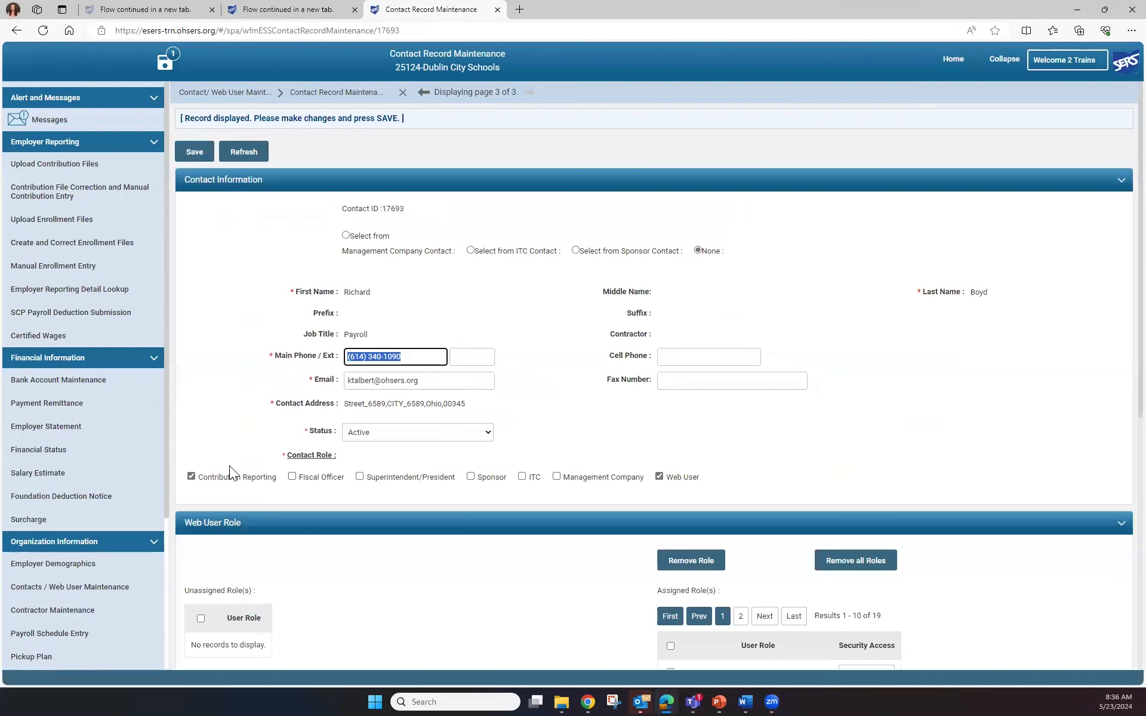
{"action": "scroll", "coordinate": [434, 558], "scroll_direction": "down", "scroll_amount": 7}
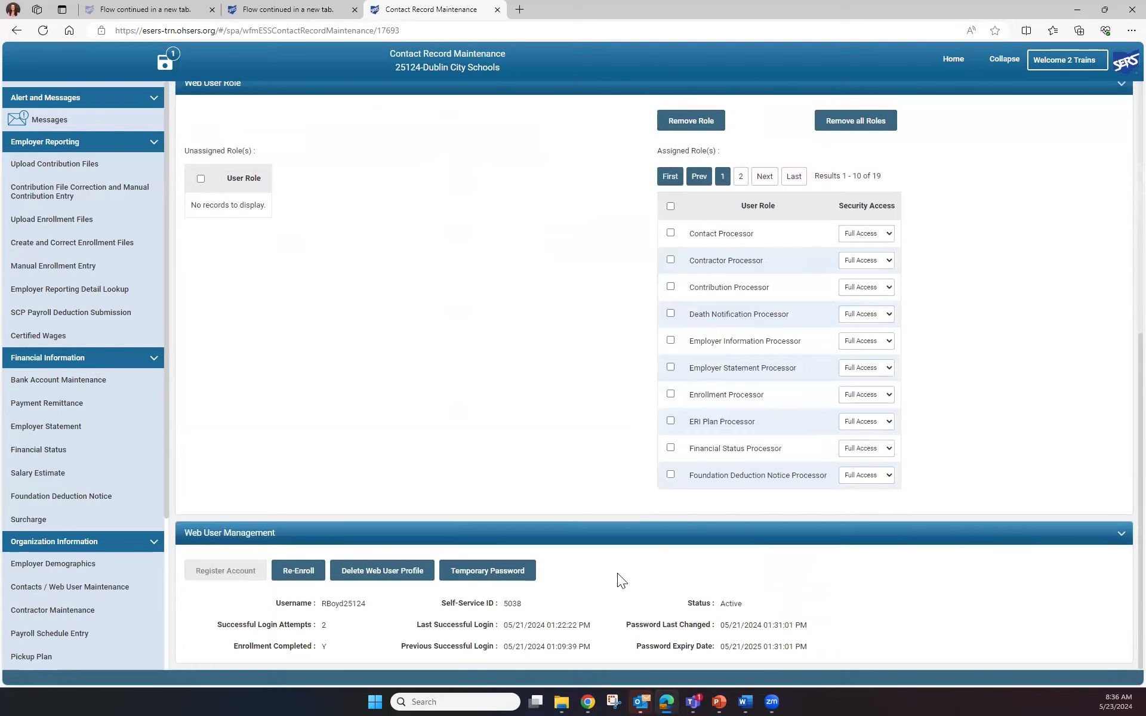
{"action": "left_click", "coordinate": [484, 572]}
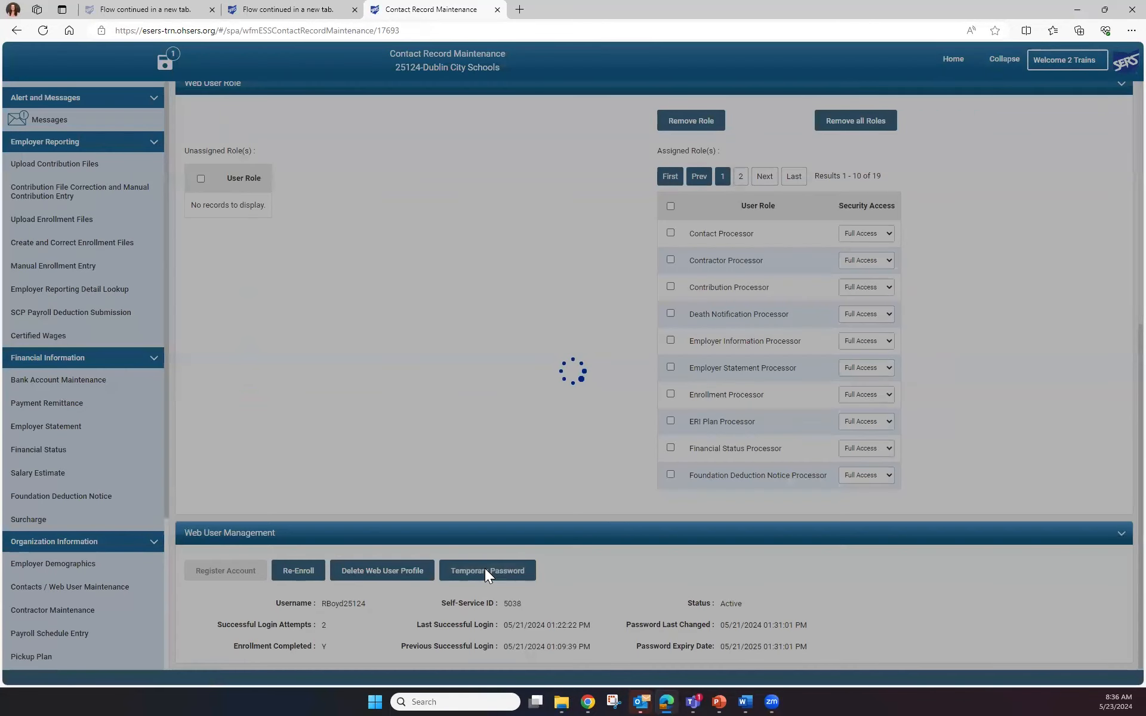